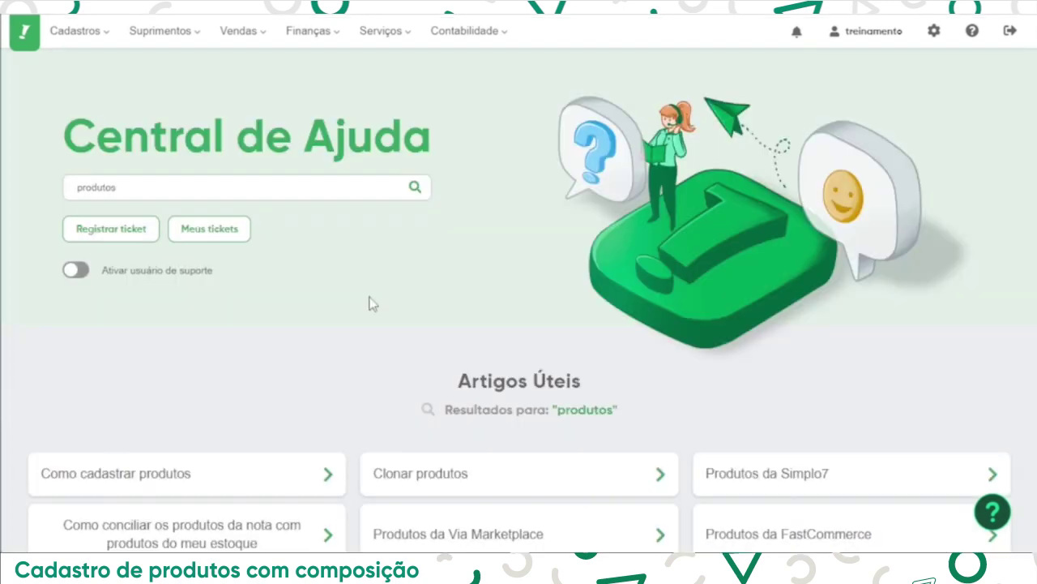
# Go to the product list and start registering a new product
pyautogui.click(96, 39)
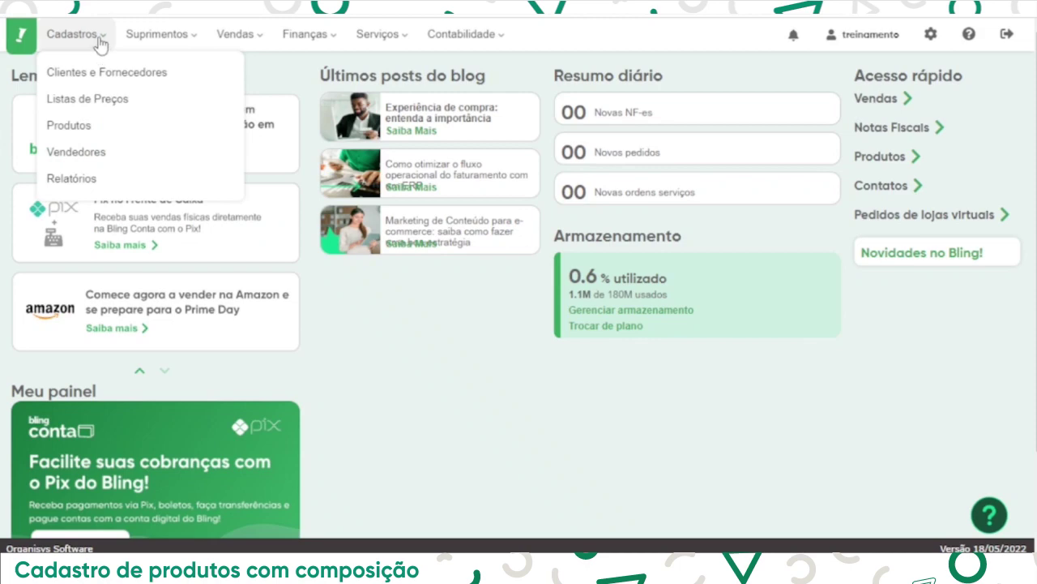
pyautogui.click(130, 126)
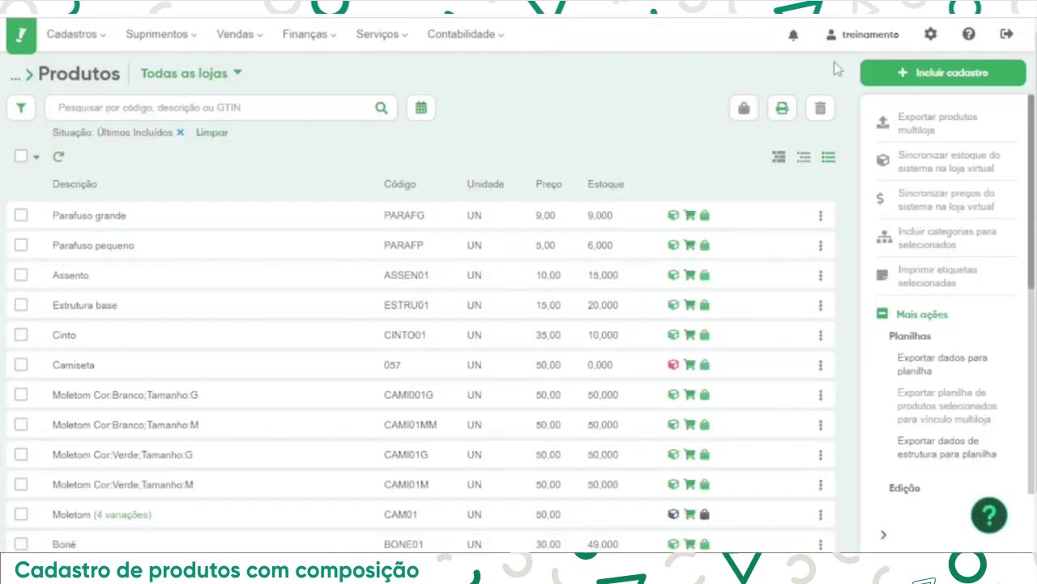
pyautogui.click(875, 73)
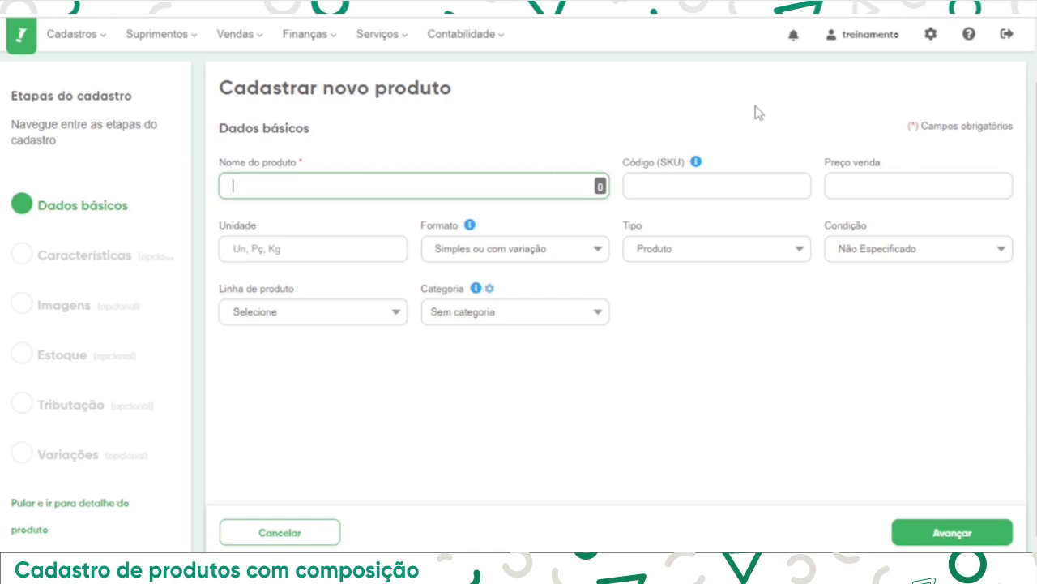
# Name the product Cadeira, set its SKU code to 043 and choose the format Com composição
pyautogui.write('Cadeira')
pyautogui.click(752, 188)
pyautogui.write('043')
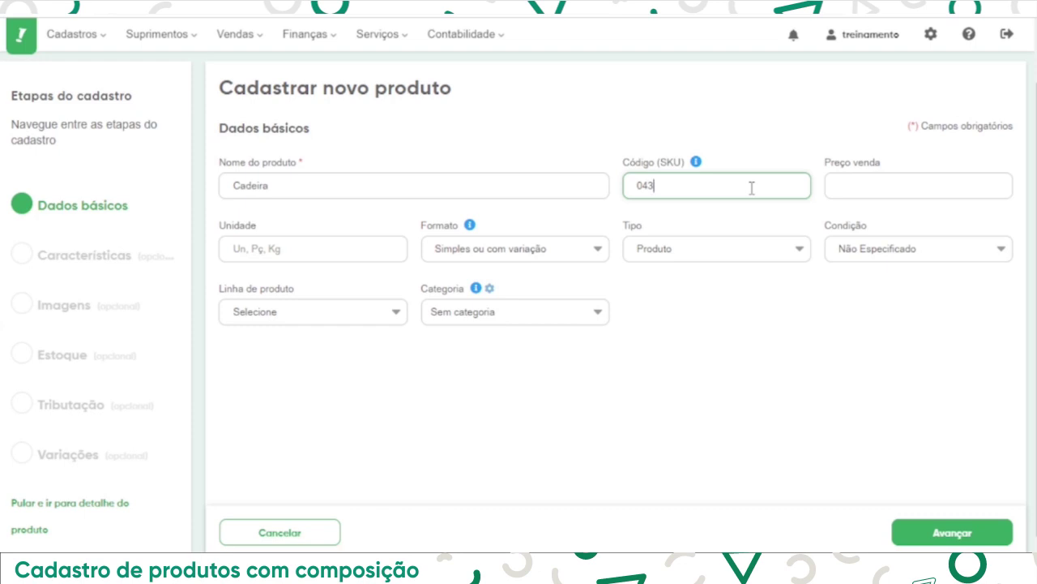
pyautogui.moveTo(698, 168)
pyautogui.click(555, 253)
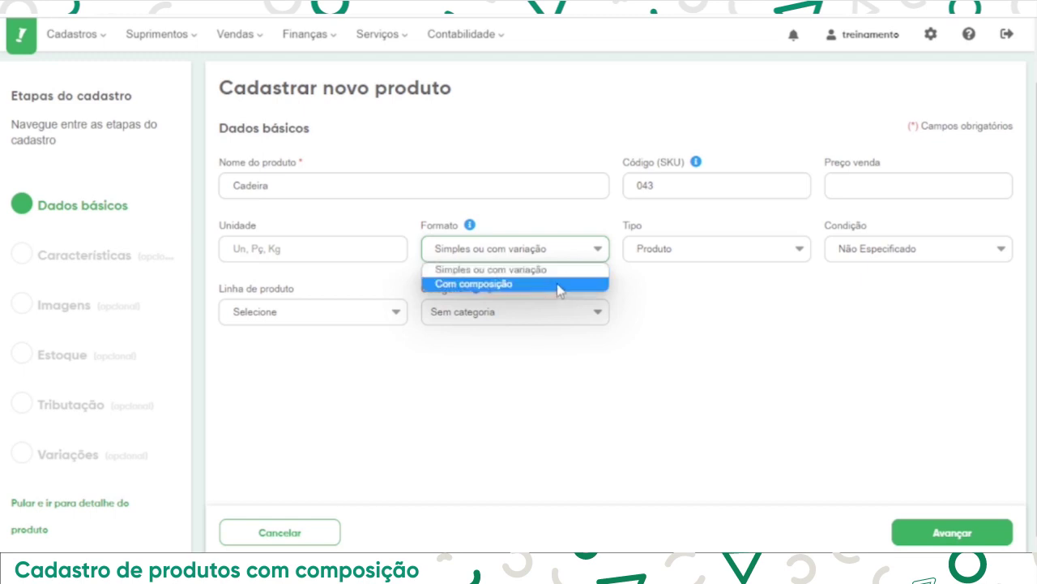
pyautogui.click(559, 290)
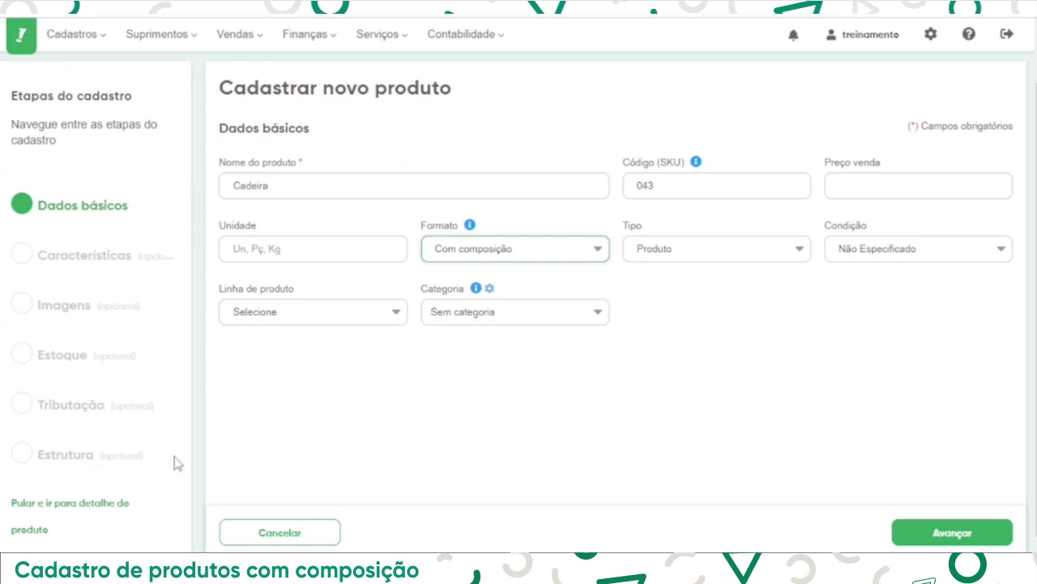
# Set the sale price to 50,00 and the unit to UN, and advance to the product's structure stage
pyautogui.click(973, 191)
pyautogui.write('50')
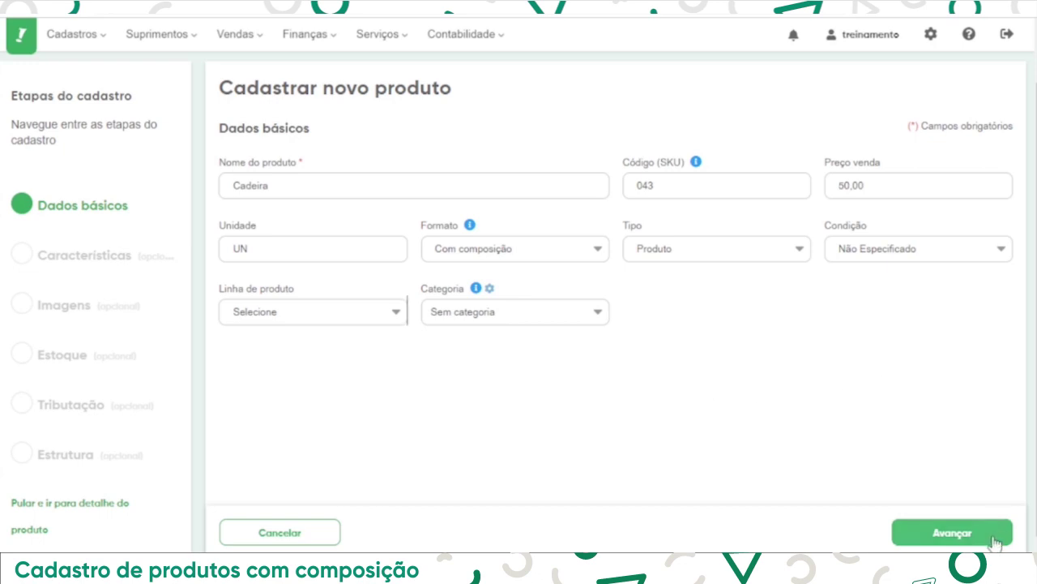
pyautogui.click(911, 536)
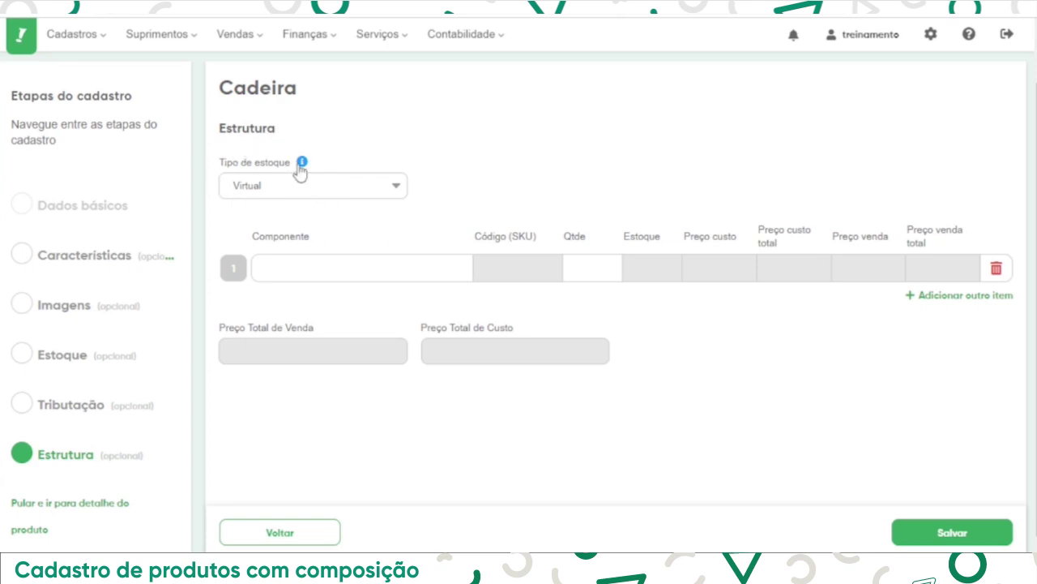
# Try the Físico stock type, review its Lançar estoque options, and return the stock type to Virtual
pyautogui.moveTo(299, 165)
pyautogui.click(313, 192)
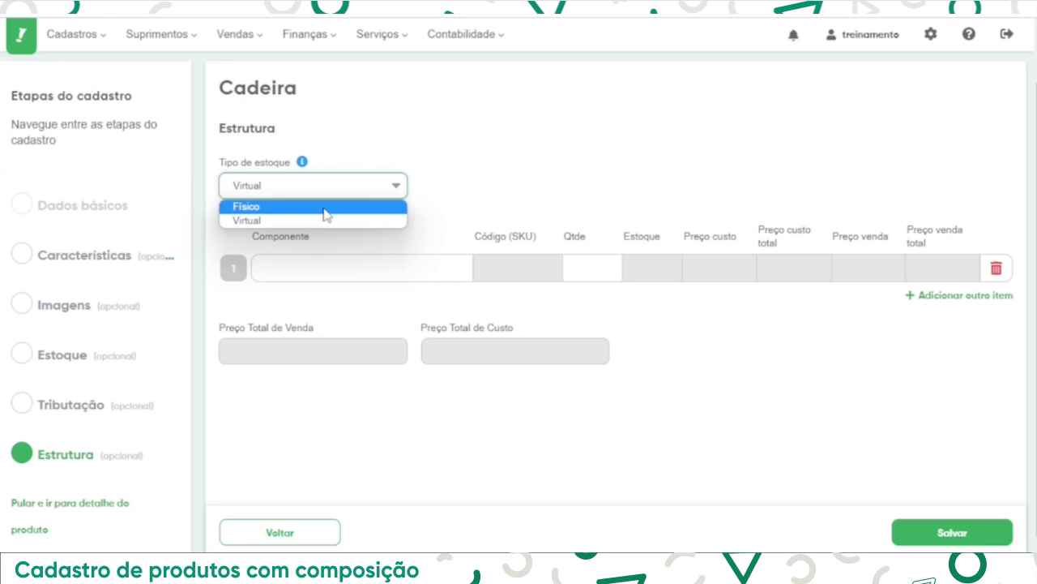
pyautogui.click(326, 207)
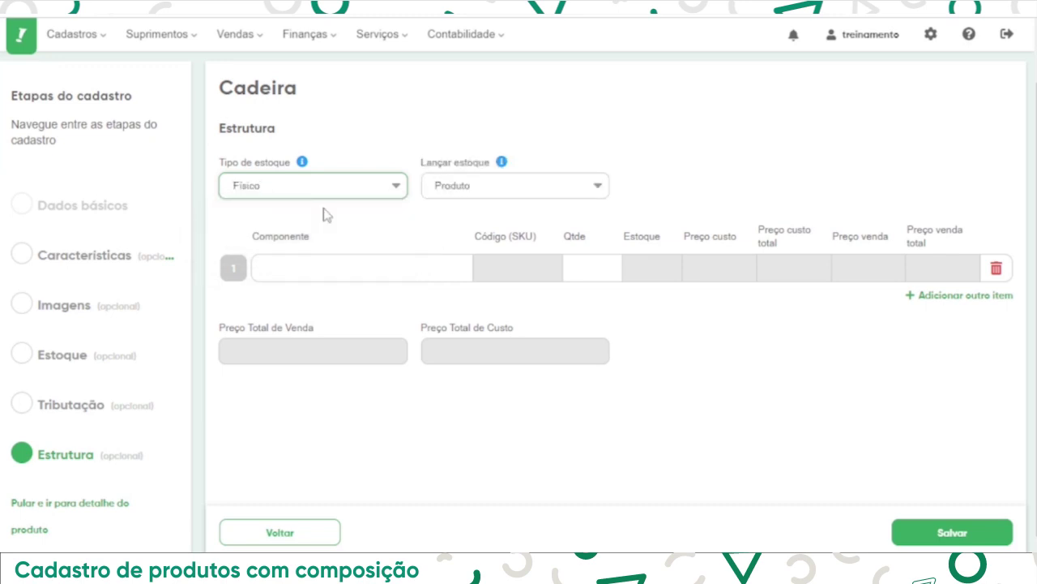
pyautogui.click(535, 193)
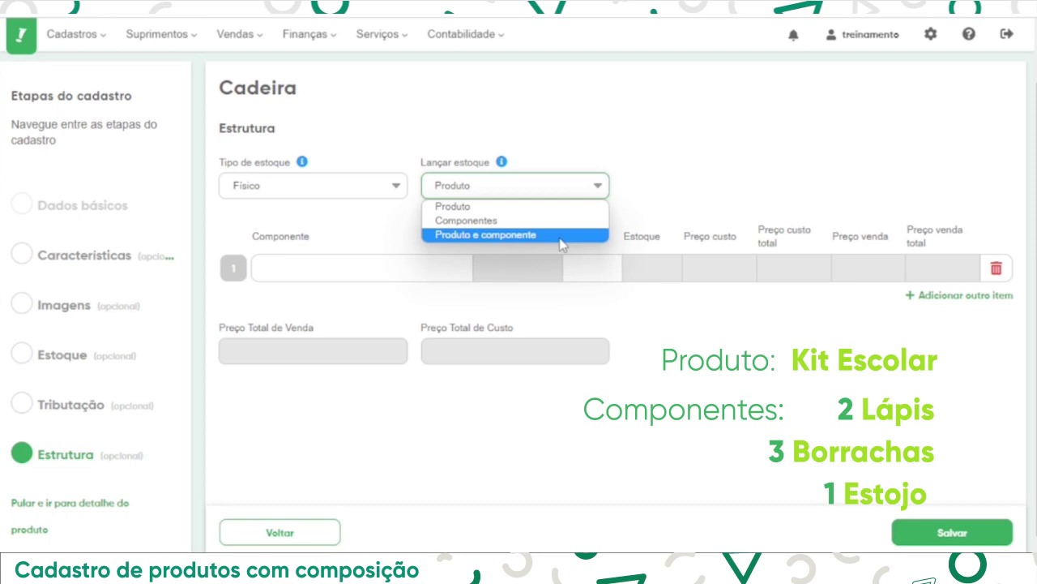
pyautogui.click(304, 188)
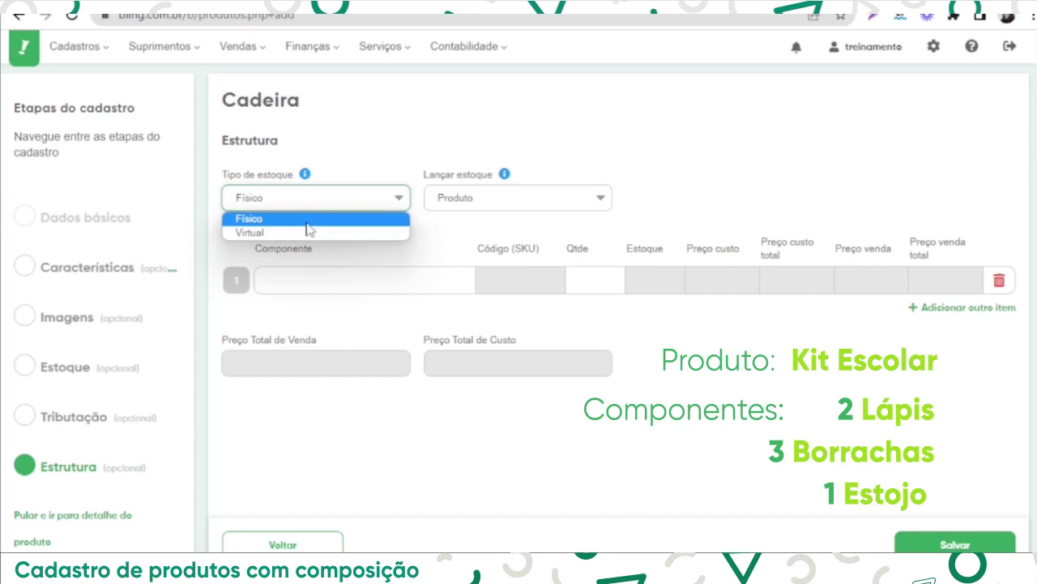
pyautogui.click(308, 232)
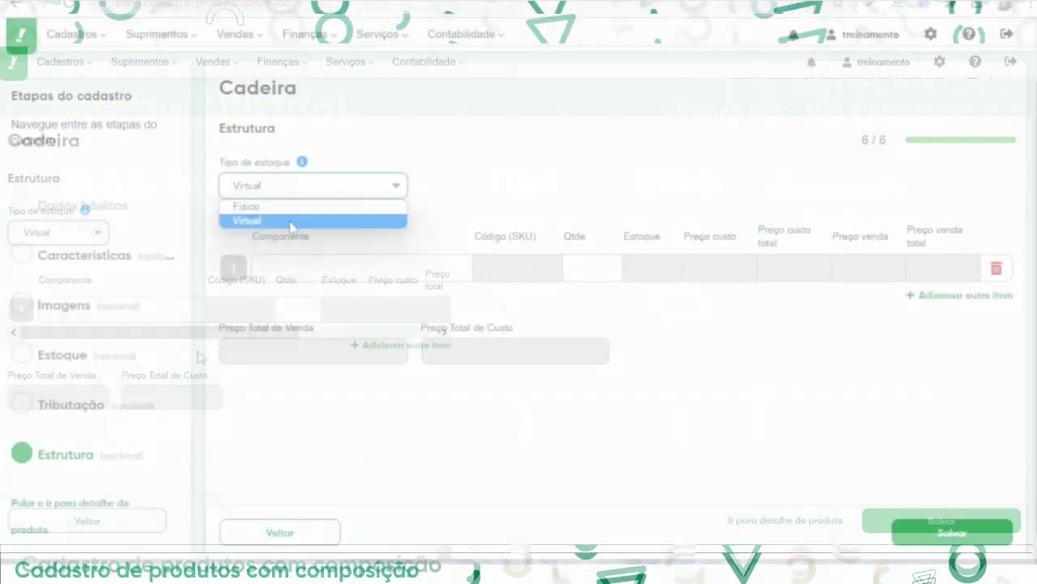
pyautogui.click(291, 220)
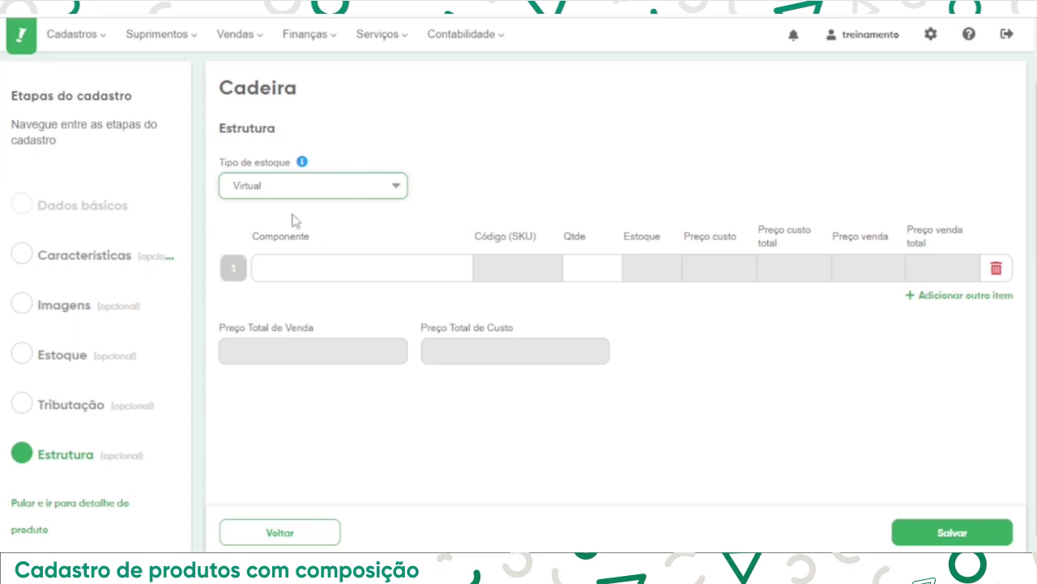
# Add Estrutura base and Assento as the first two components of the product's structure
pyautogui.click(369, 268)
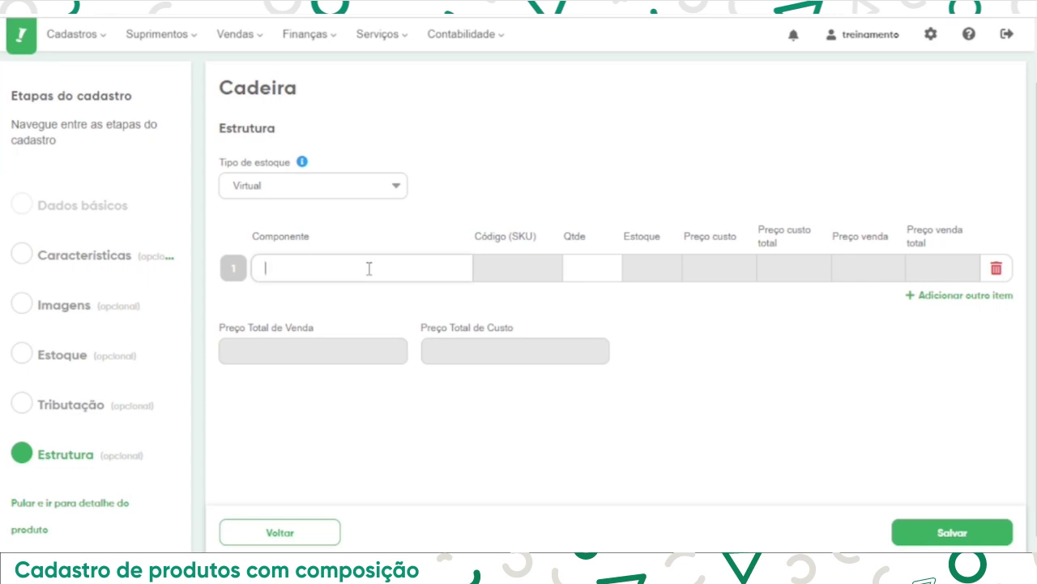
pyautogui.write('estru')
pyautogui.click(368, 295)
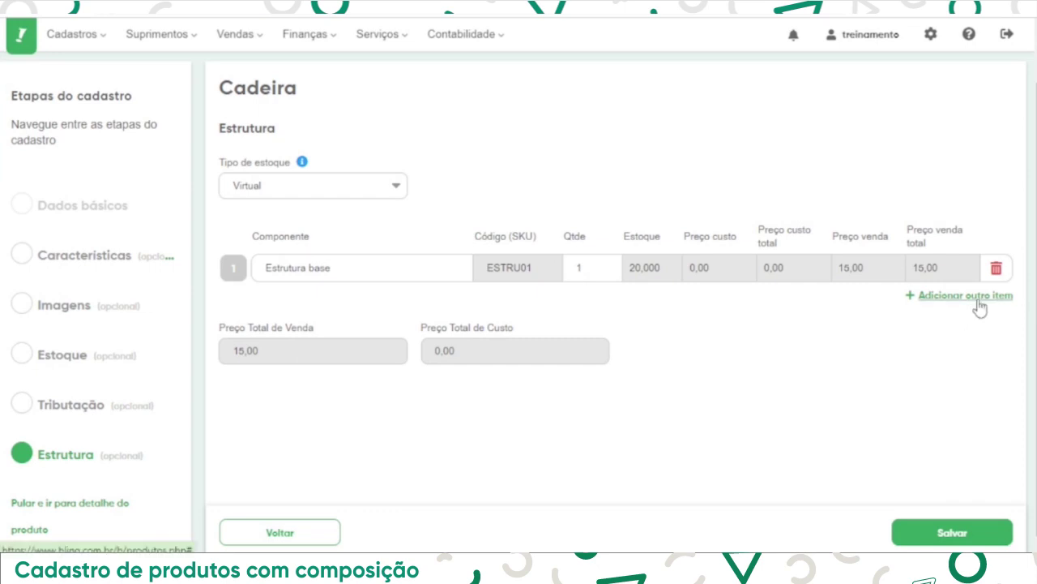
pyautogui.click(965, 295)
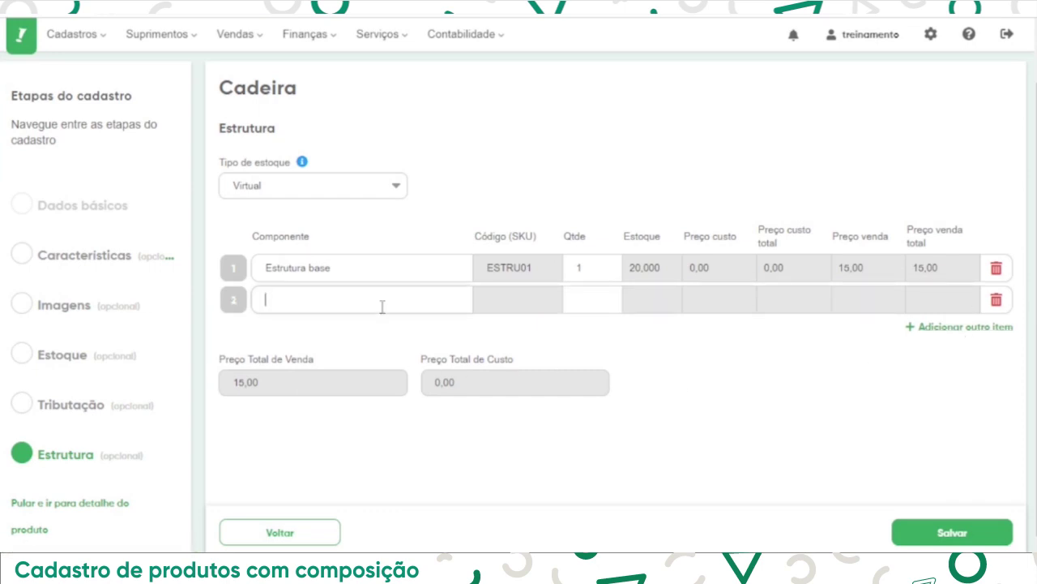
pyautogui.write('asse')
pyautogui.click(385, 330)
# Add Parafuso pequeno and Parafuso grande as the third and fourth components of the structure
pyautogui.click(932, 328)
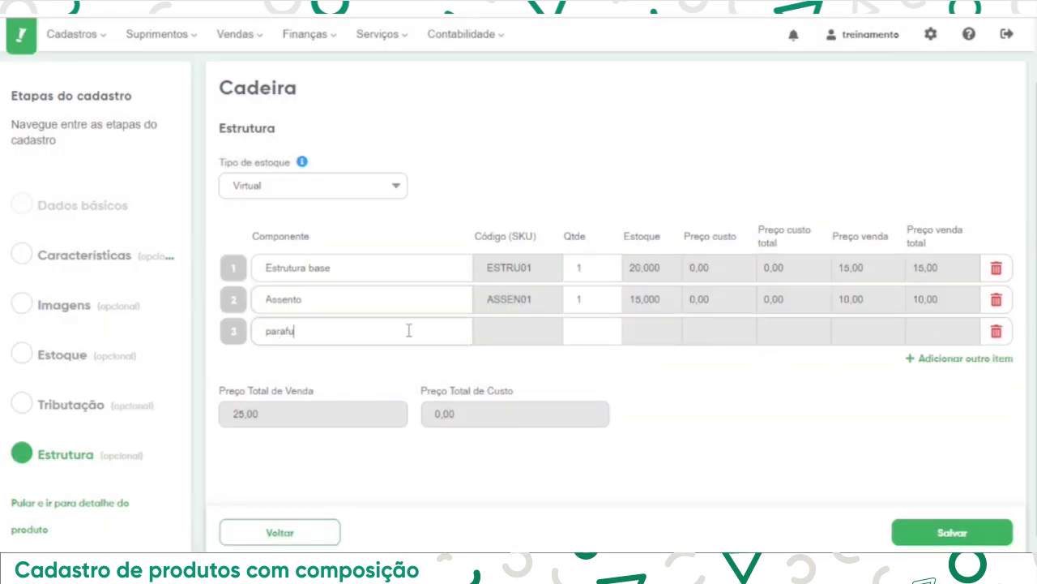
pyautogui.write('parafu')
pyautogui.click(406, 391)
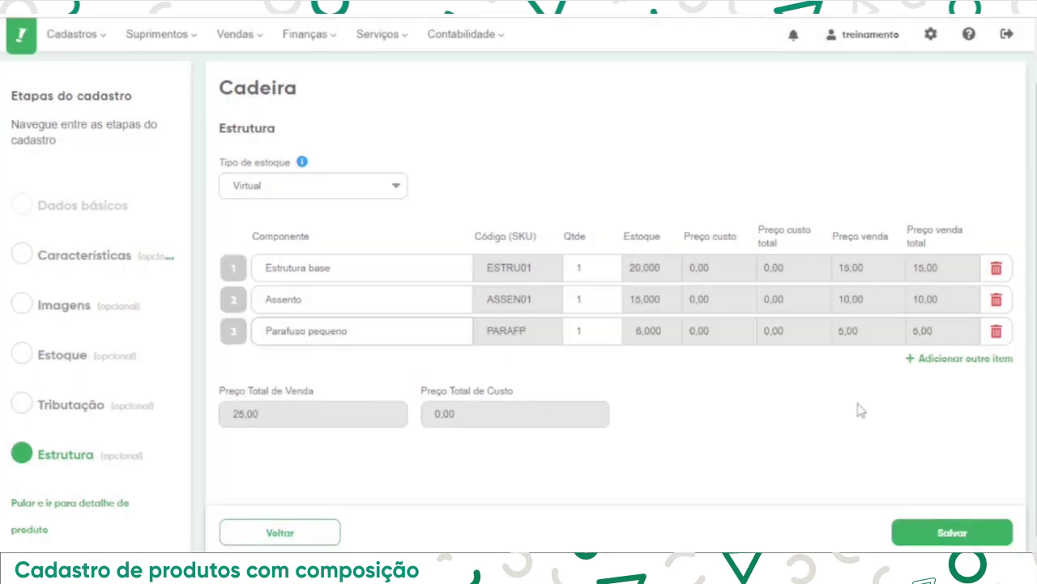
pyautogui.click(956, 359)
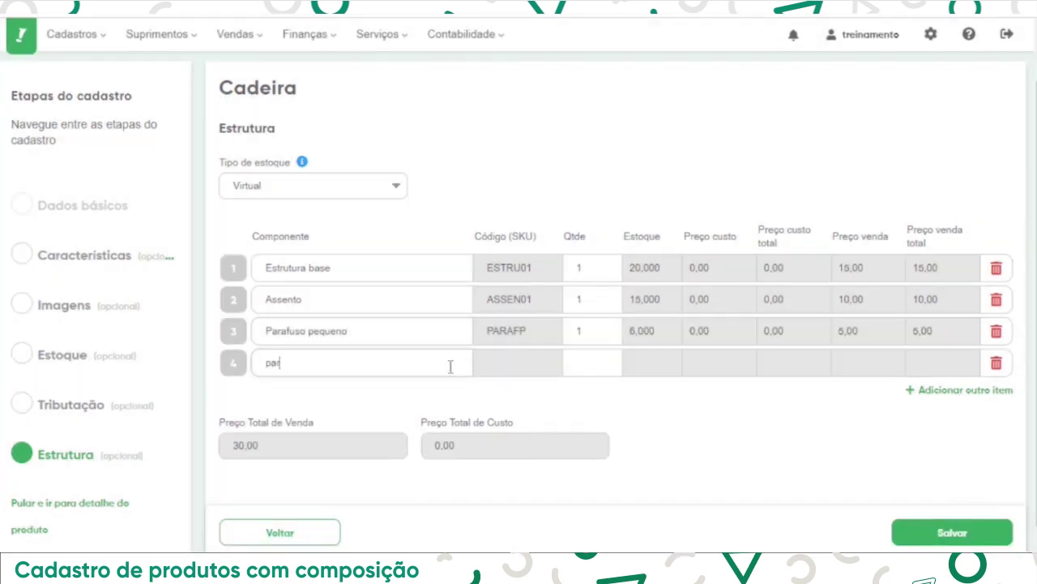
pyautogui.write('paraf')
pyautogui.click(400, 410)
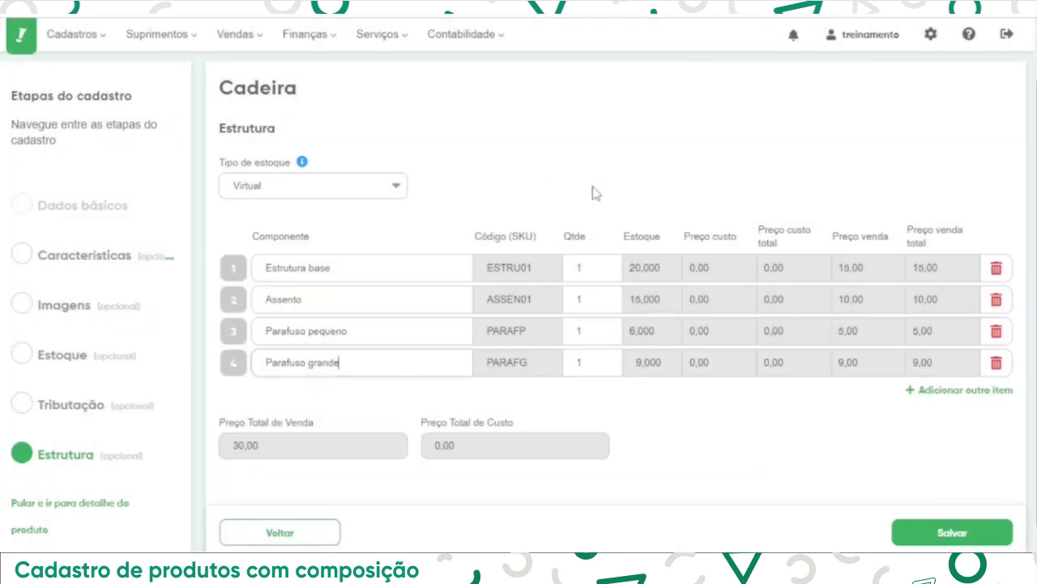
# Set the component quantities to 2 for Assento, 3 for Parafuso pequeno and 4 for Parafuso grande
pyautogui.click(599, 301)
pyautogui.write('2')
pyautogui.click(604, 328)
pyautogui.write('3')
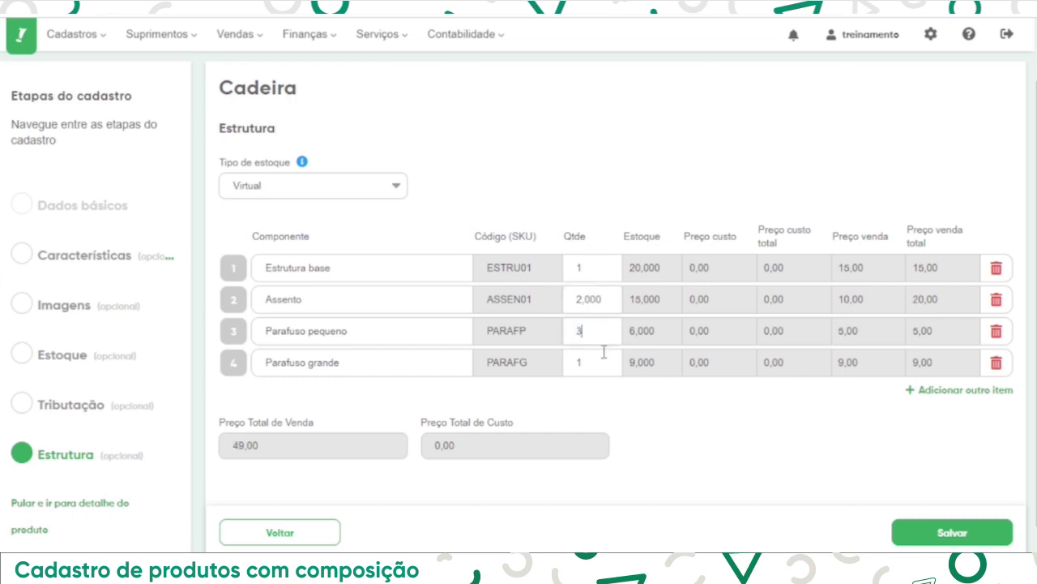
pyautogui.click(599, 365)
pyautogui.write('4')
pyautogui.click(606, 389)
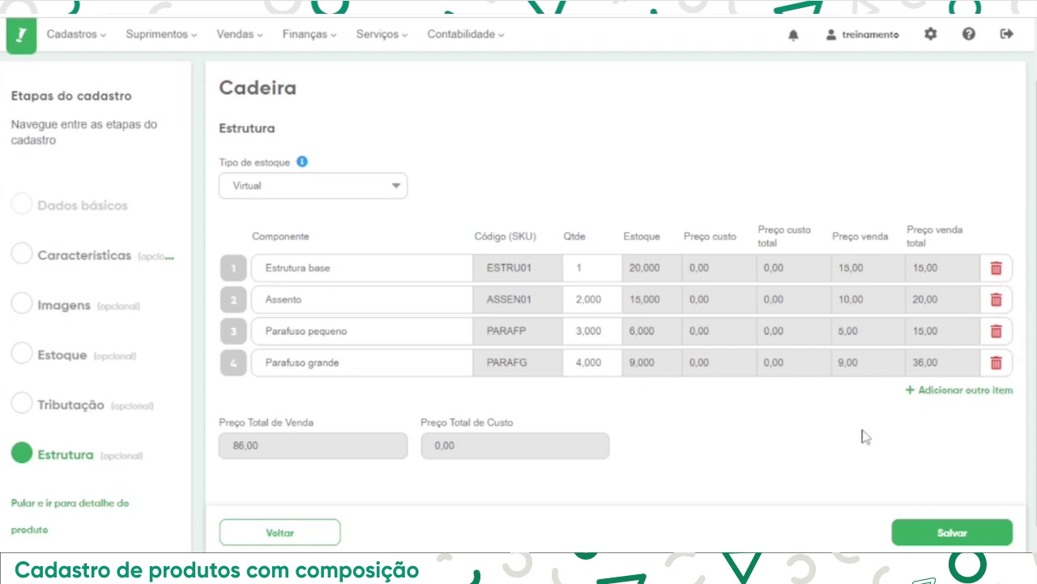
# Save the composed product and return to the system's home page
pyautogui.click(955, 535)
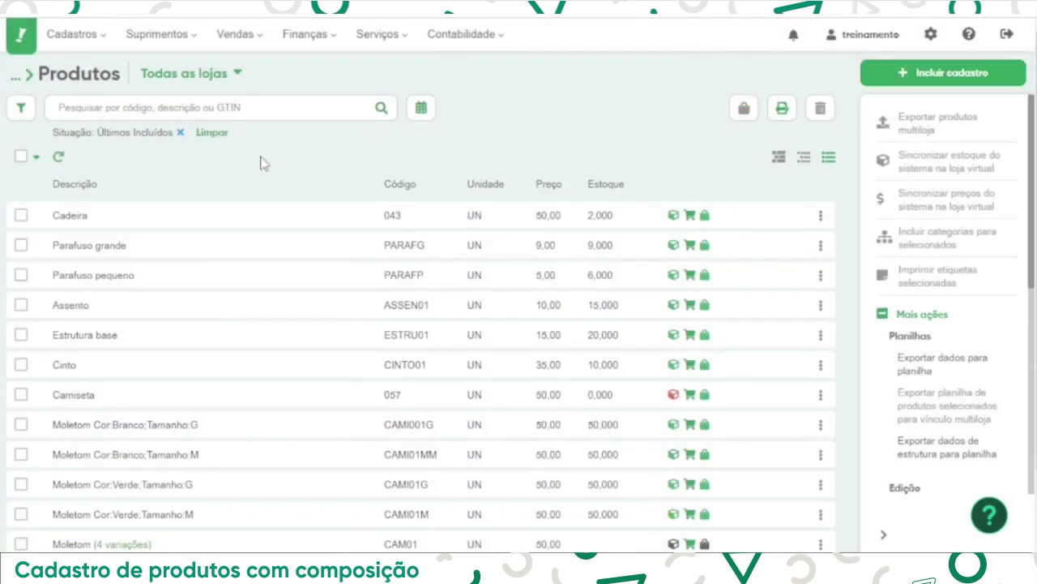
pyautogui.click(17, 51)
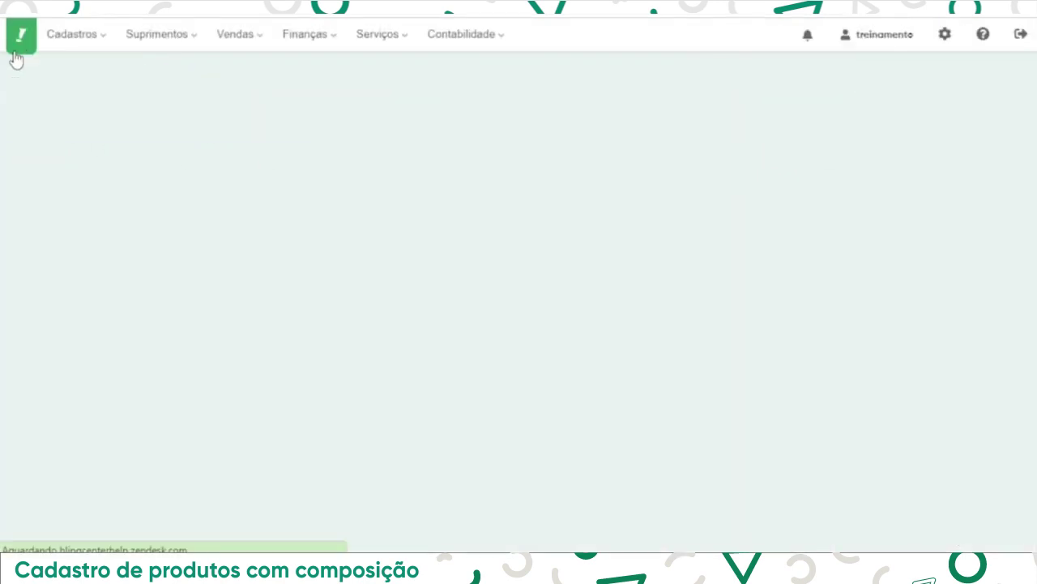